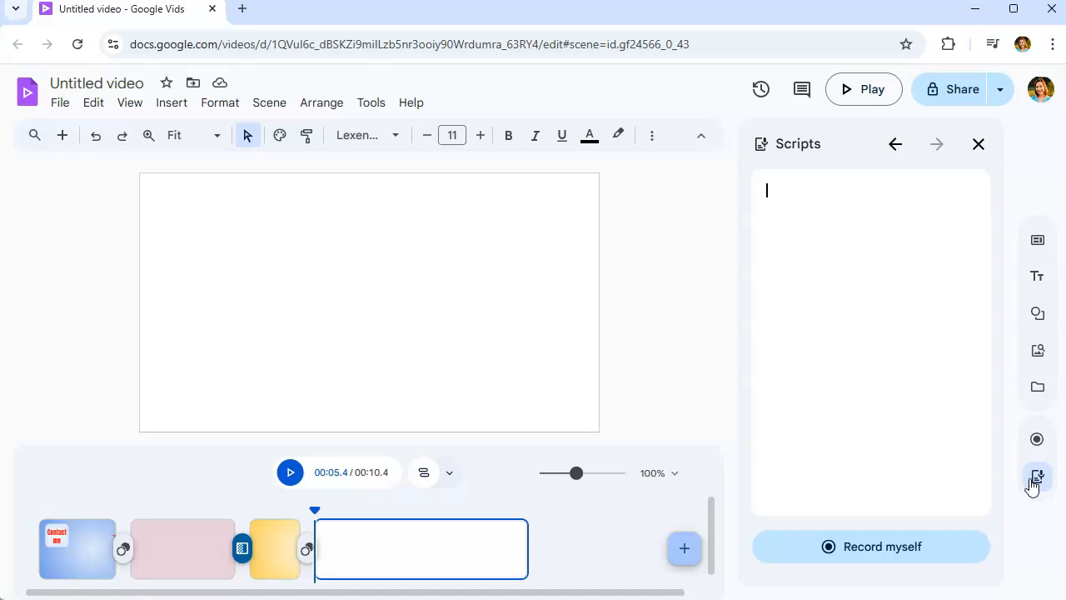
Enter as the blank scene's script: "This is my script. This is what I will say during this scene. Watch as the teleprompter scrolls as I am reading."
left_click(1034, 480)
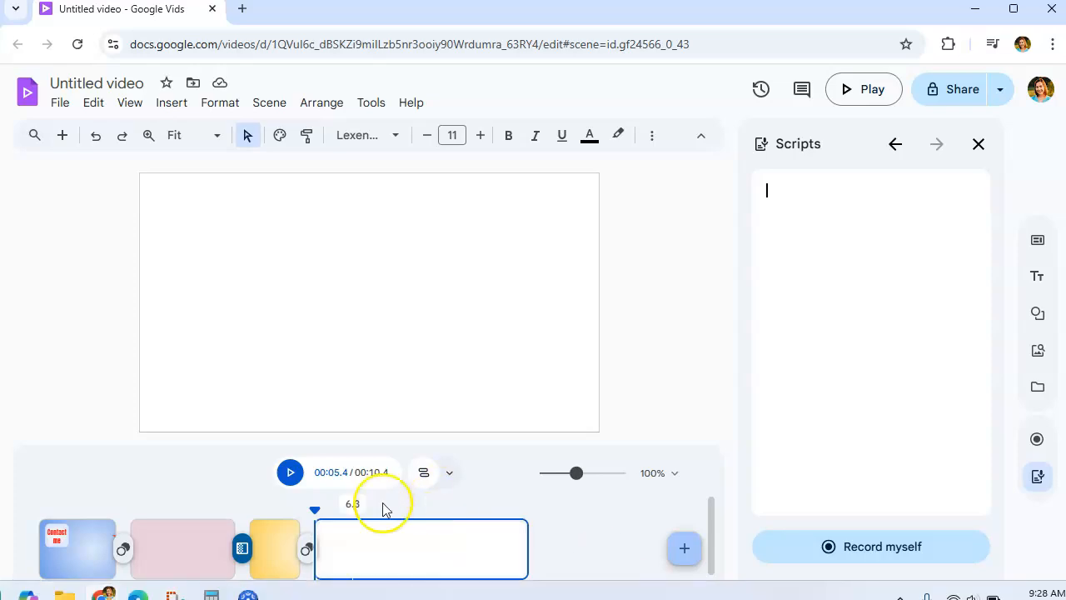
type("This is my script. This is what I will say during this scene. Watch as the teleprompter scrolls as I am reading.")
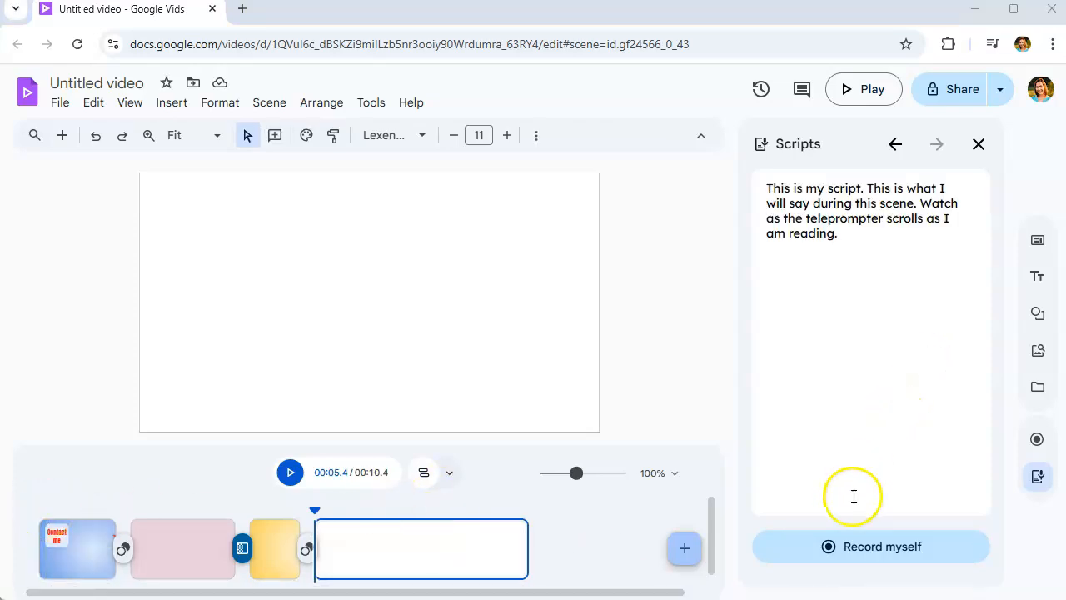
Open a camera recording for the scripted scene and set the teleprompter text to its largest size in Rolling mode
left_click(873, 550)
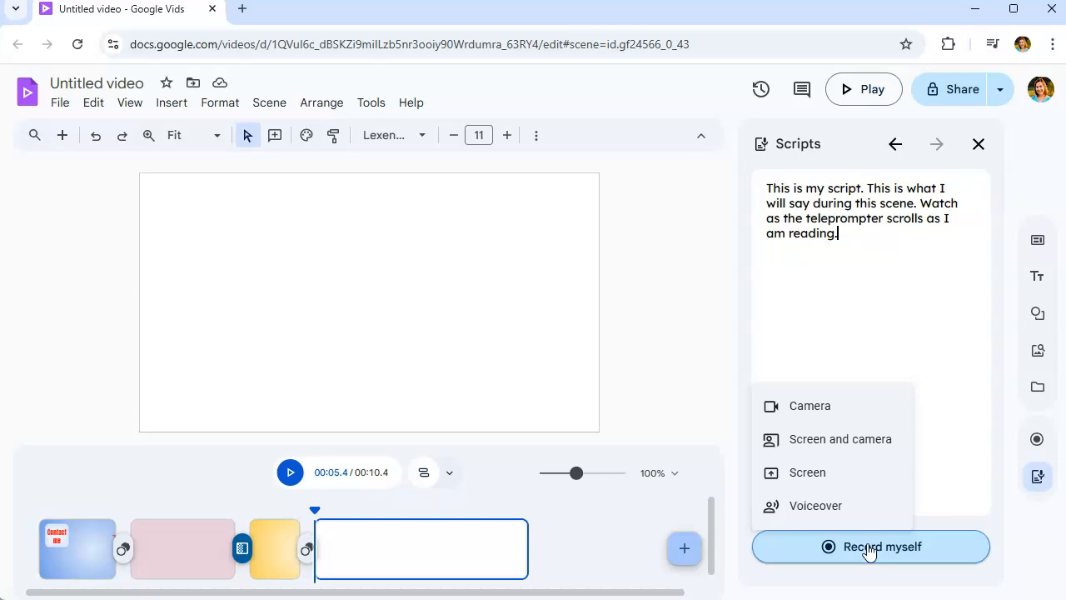
left_click(816, 407)
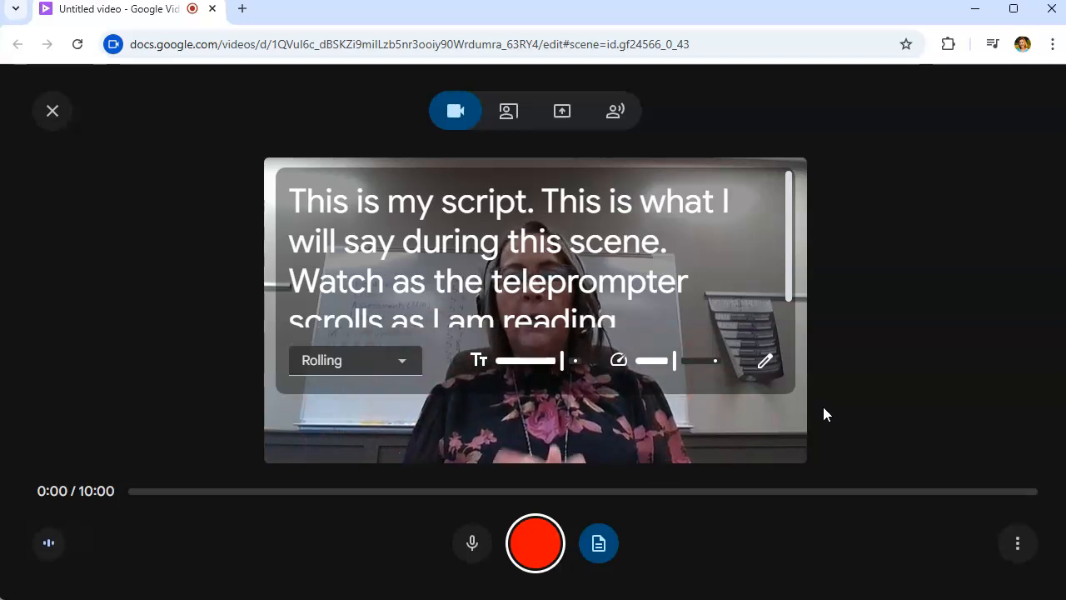
left_click(833, 404)
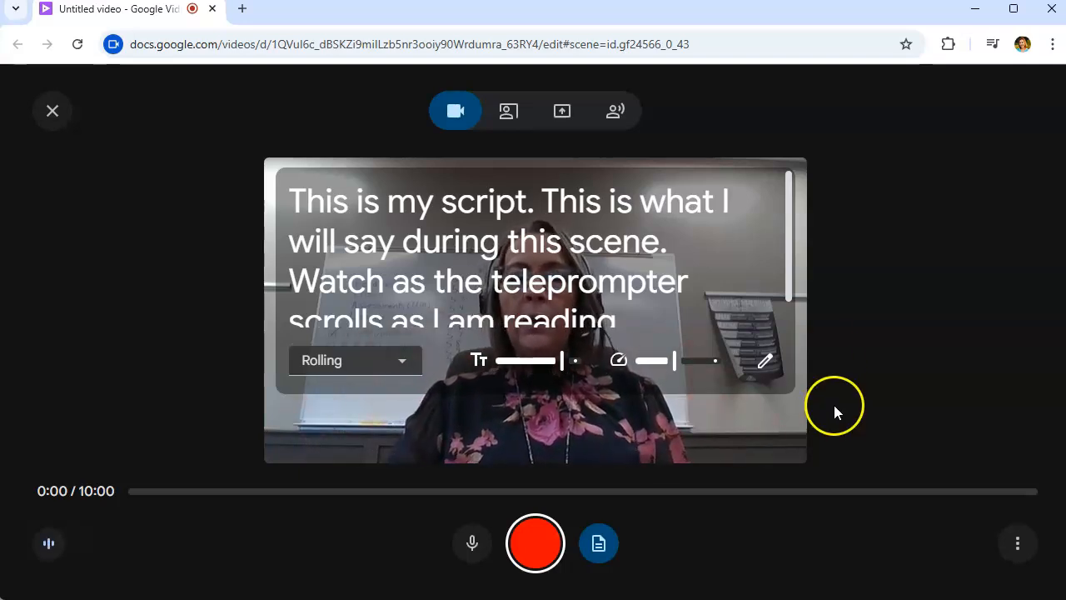
left_click(389, 359)
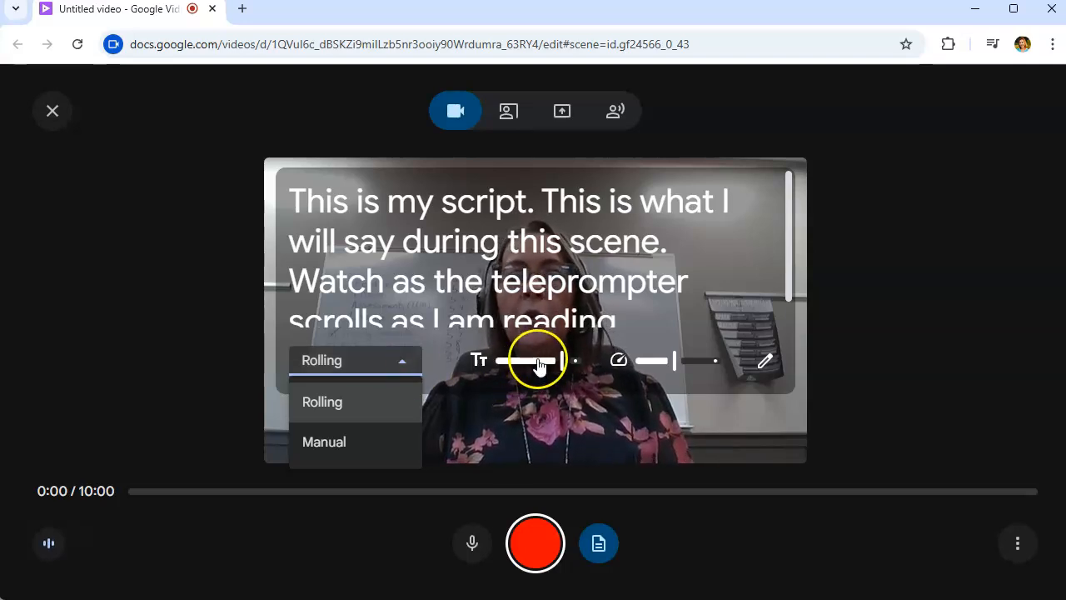
mouse_move(563, 360)
left_mouse_down()
mouse_move(528, 361)
mouse_move(573, 361)
left_mouse_up()
left_click(423, 373)
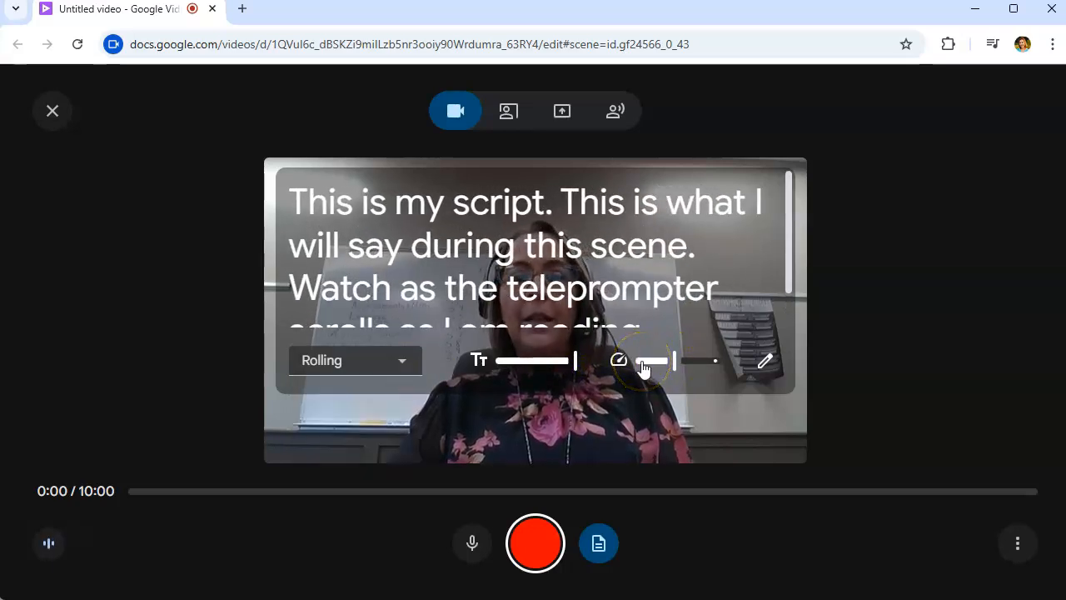
Examine the recording studio's script editing, recording modes, teleprompter visibility, and the camera blur and settings options
left_click(766, 363)
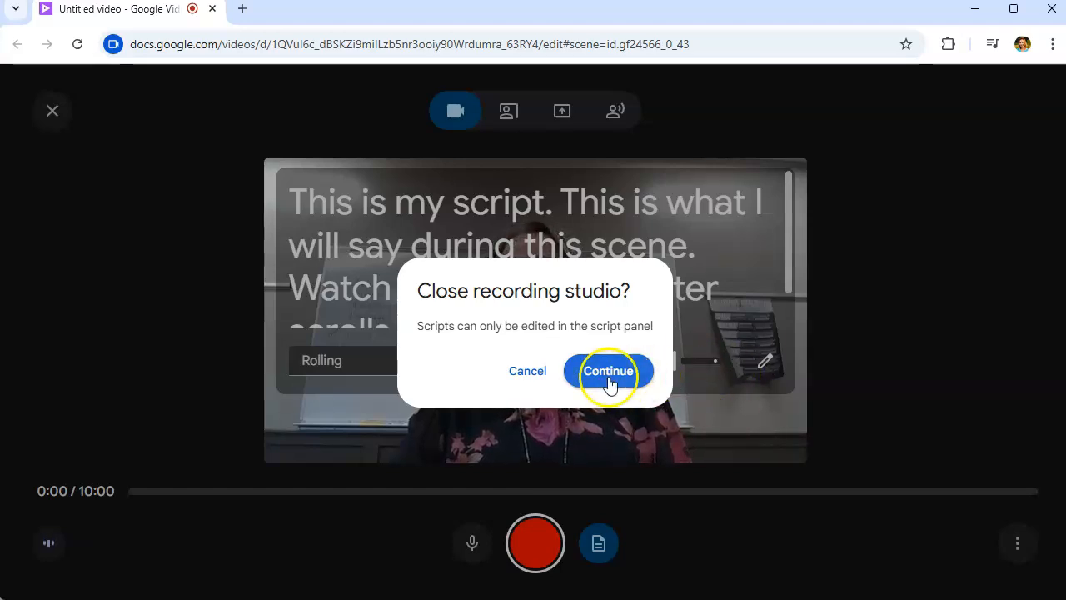
left_click(528, 369)
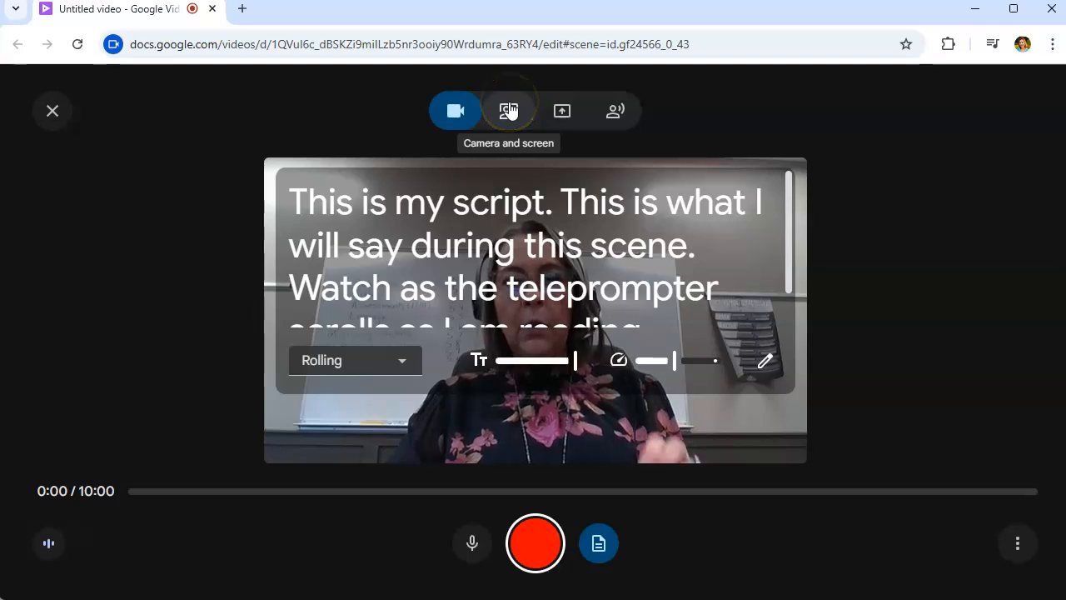
left_click(561, 117)
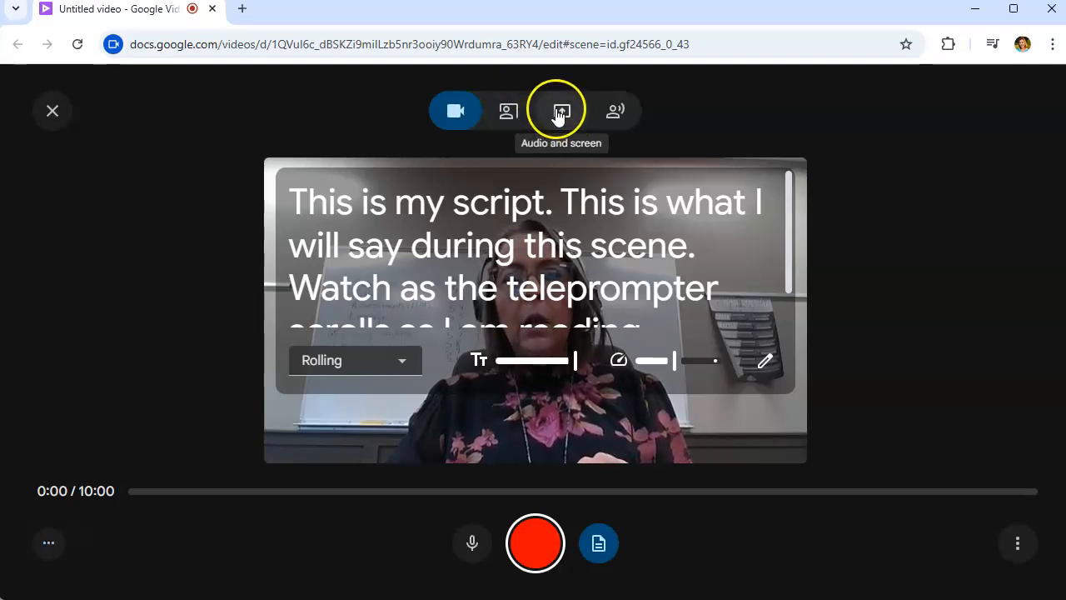
left_click(602, 114)
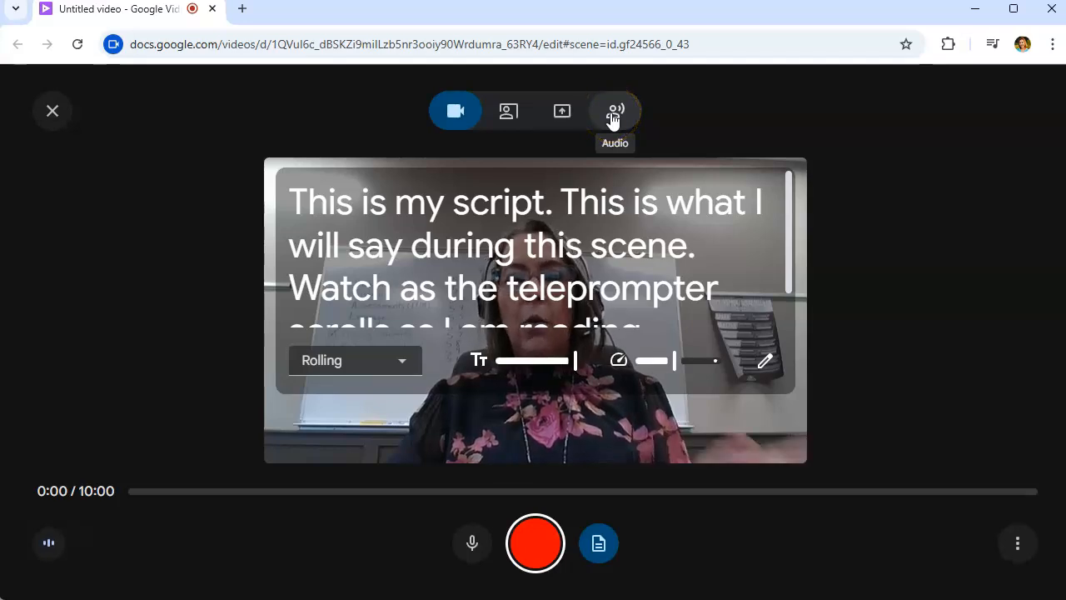
left_click(827, 211)
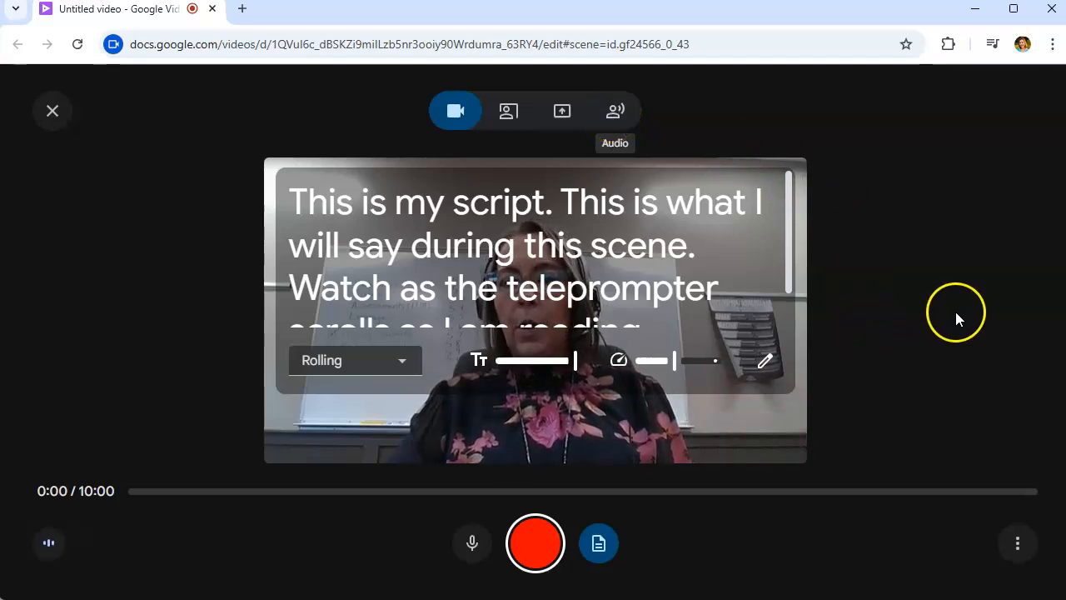
left_click(593, 546)
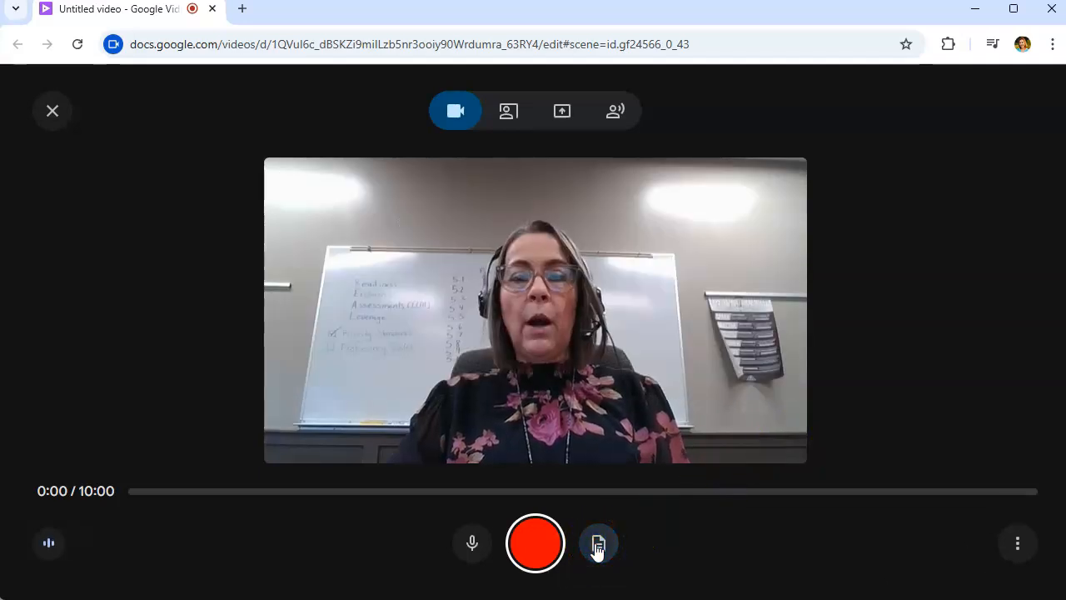
left_click(596, 547)
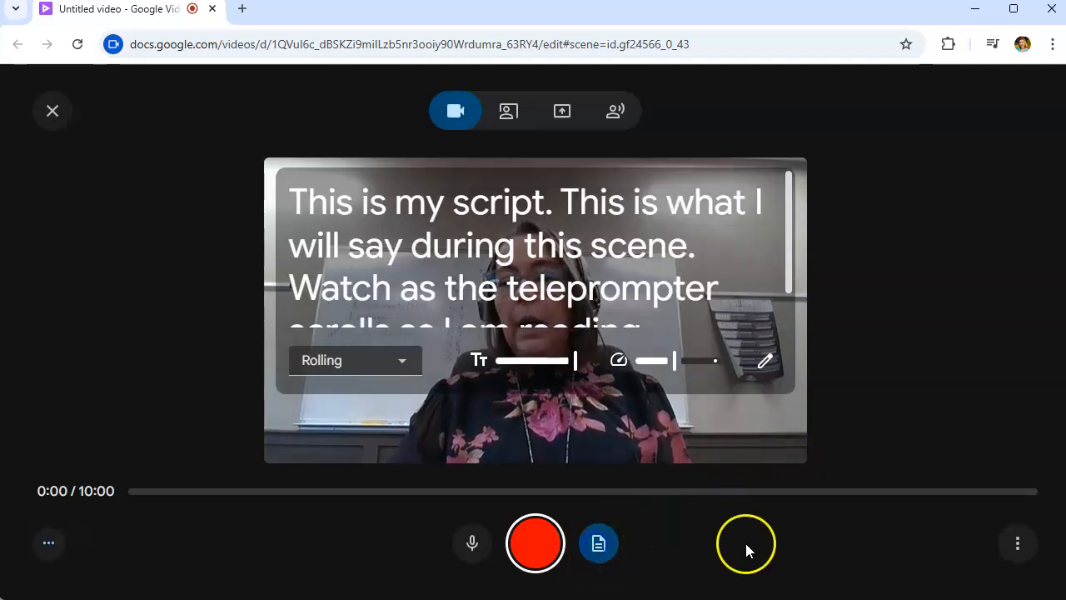
left_click(1018, 543)
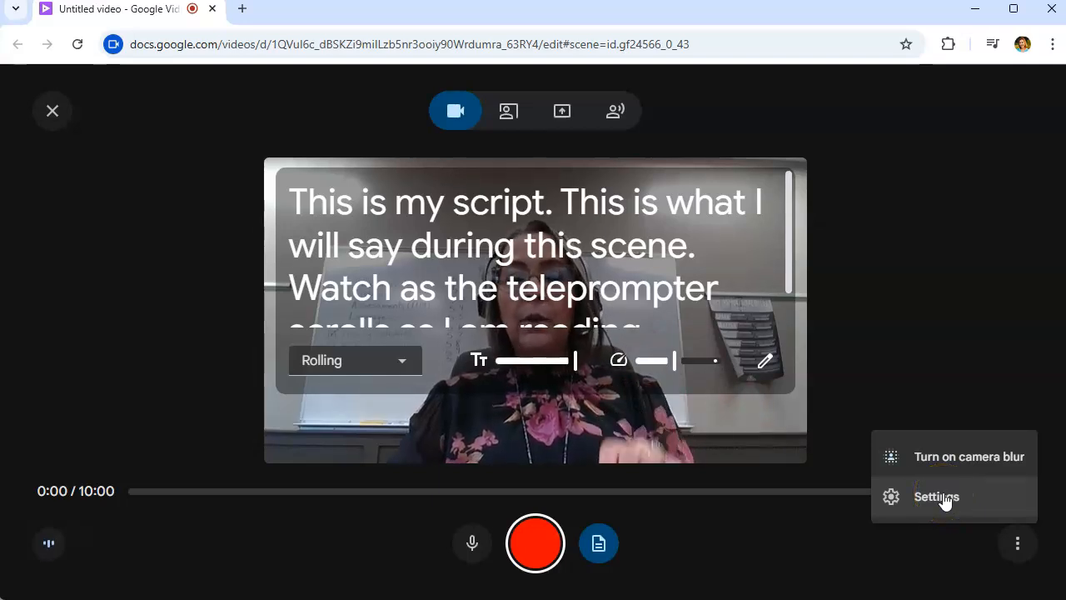
left_click(832, 523)
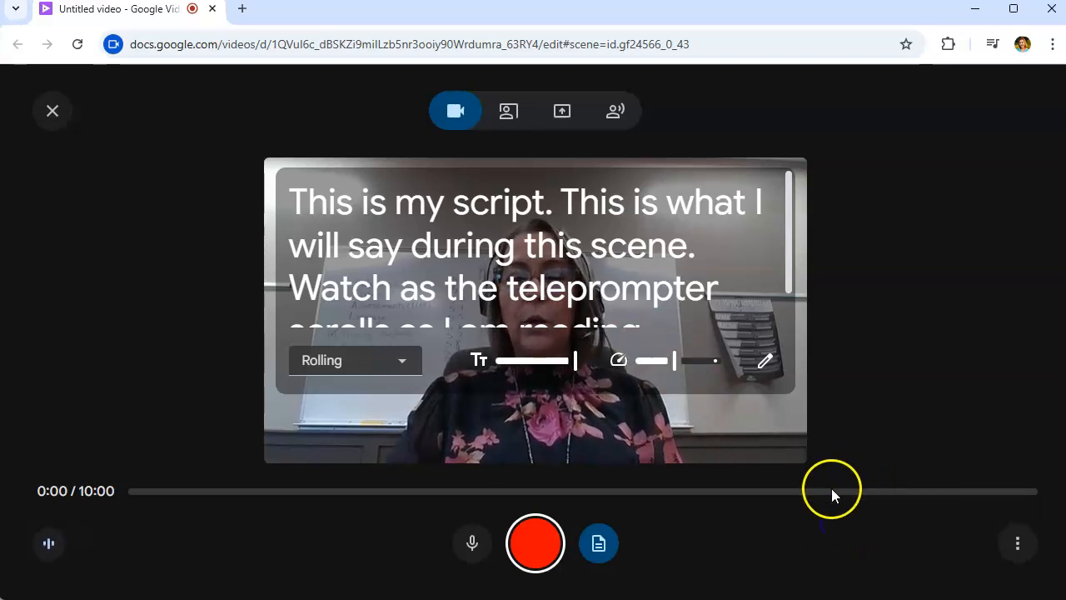
Record about 8 seconds of camera video reading the script and insert the recording into the scene
left_click(537, 543)
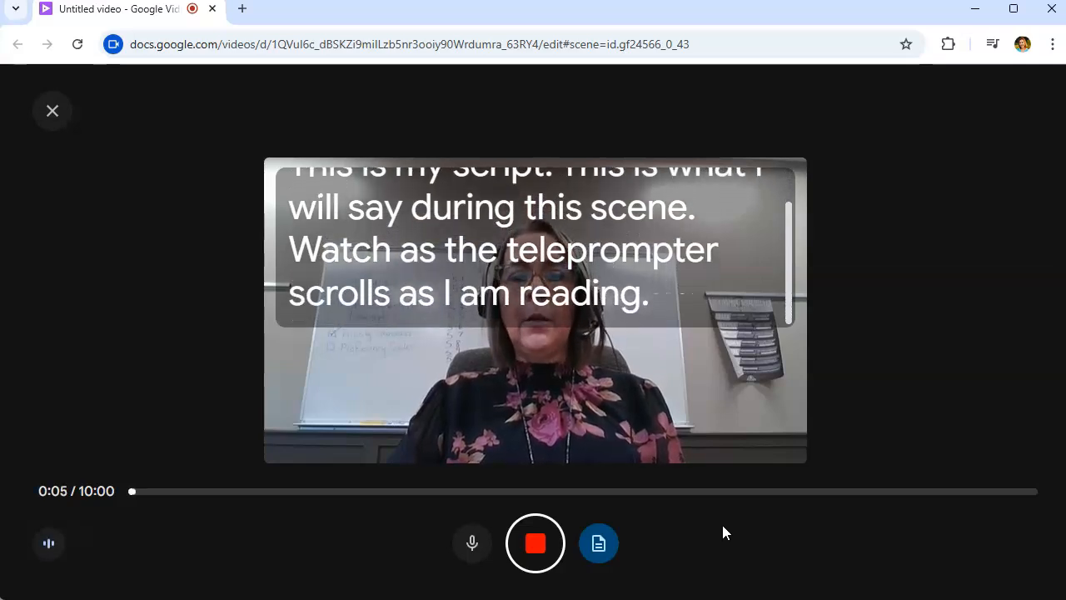
left_click(537, 548)
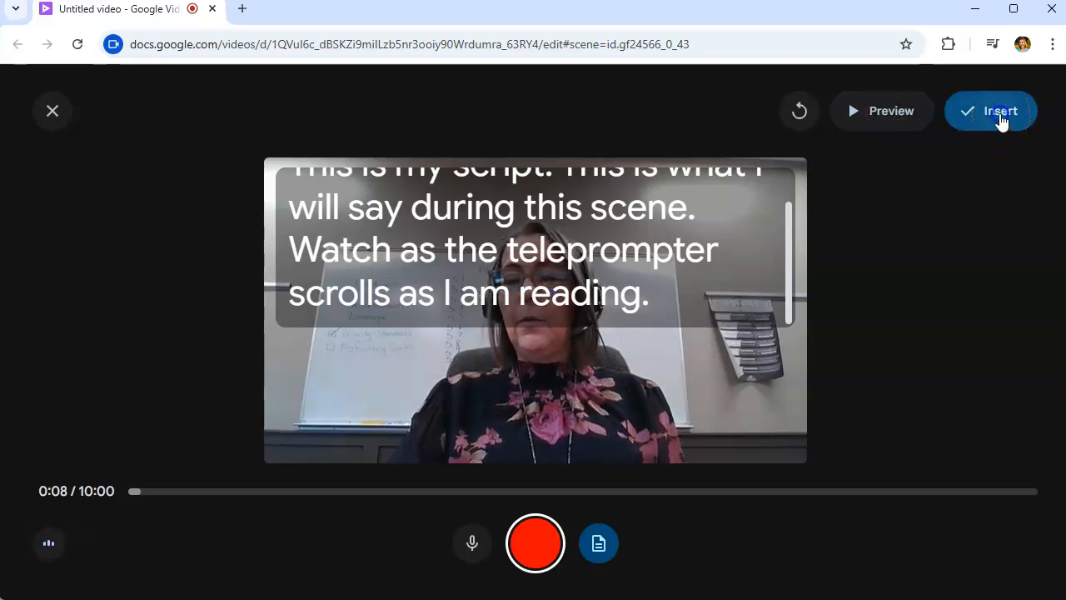
left_click(1003, 122)
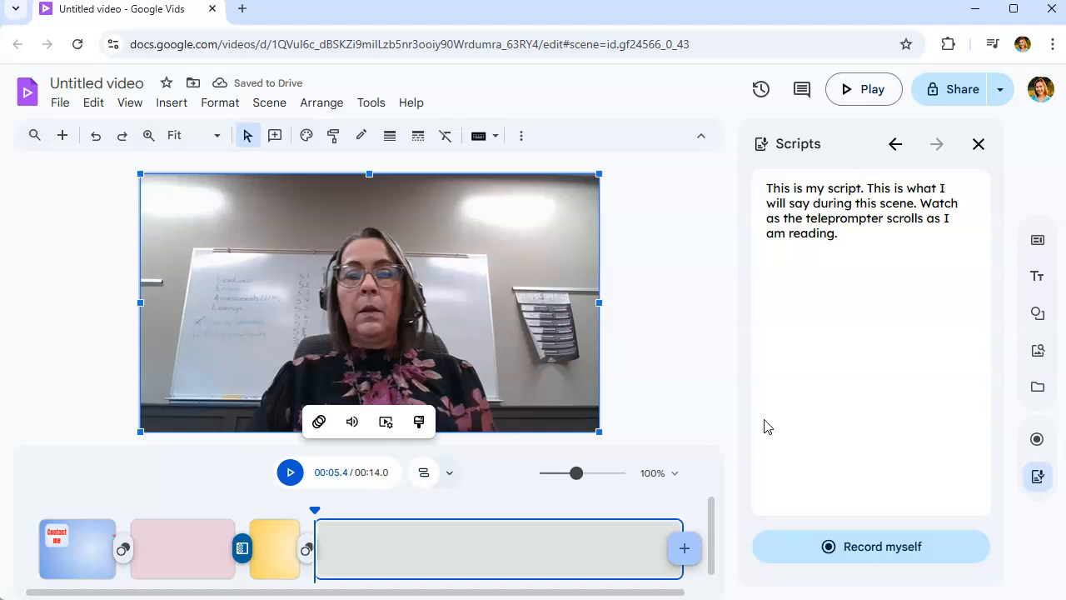
Close the script, shrink the recorded video to under half the scene's width and move it to the scene's upper-right area
left_click(979, 143)
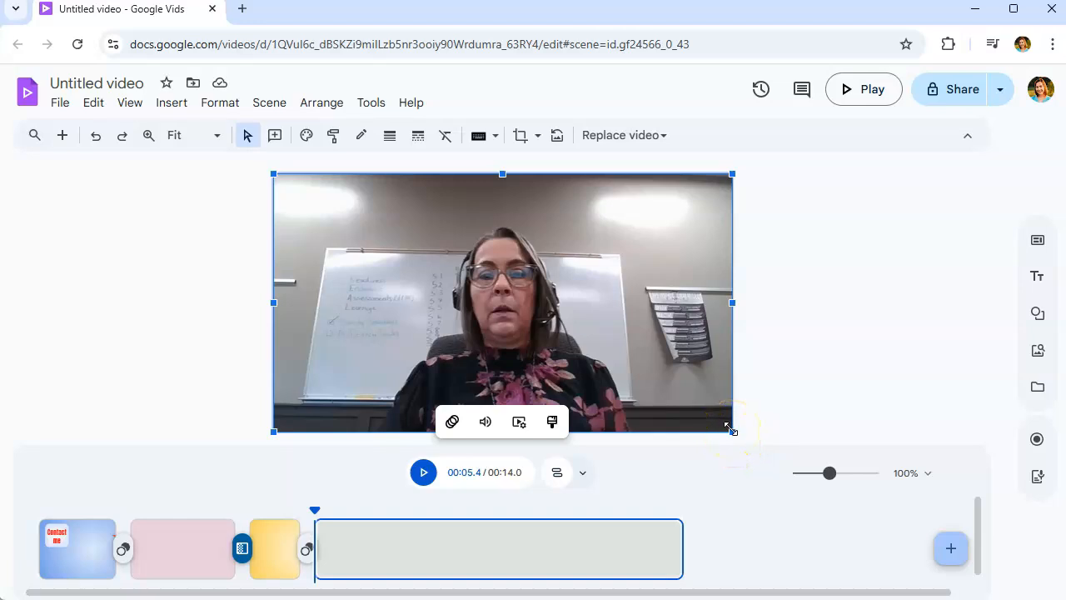
left_click_drag(731, 429, 471, 275)
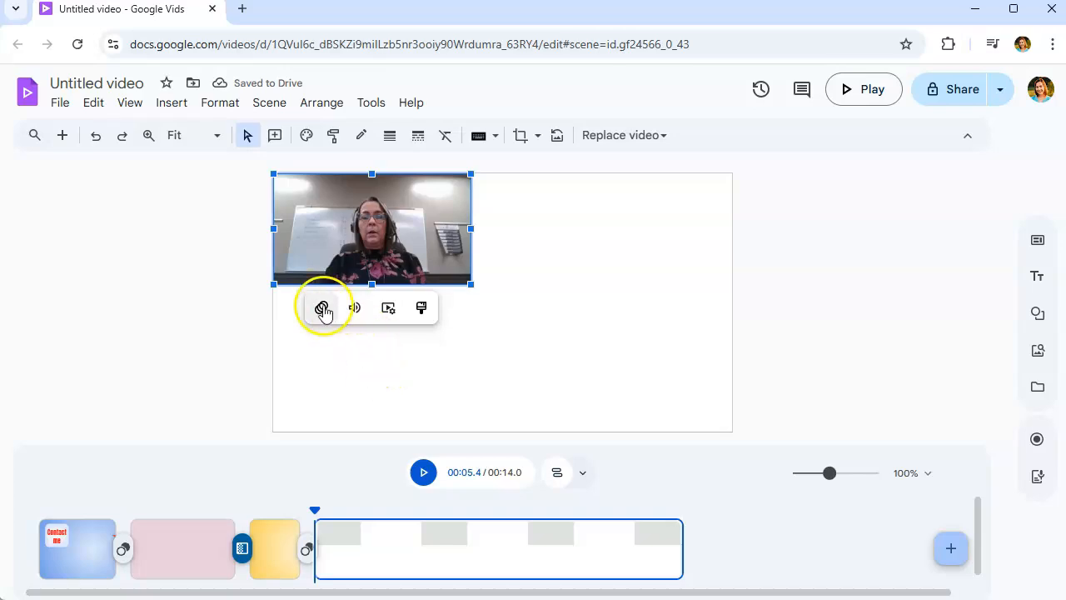
left_click_drag(340, 186, 574, 216)
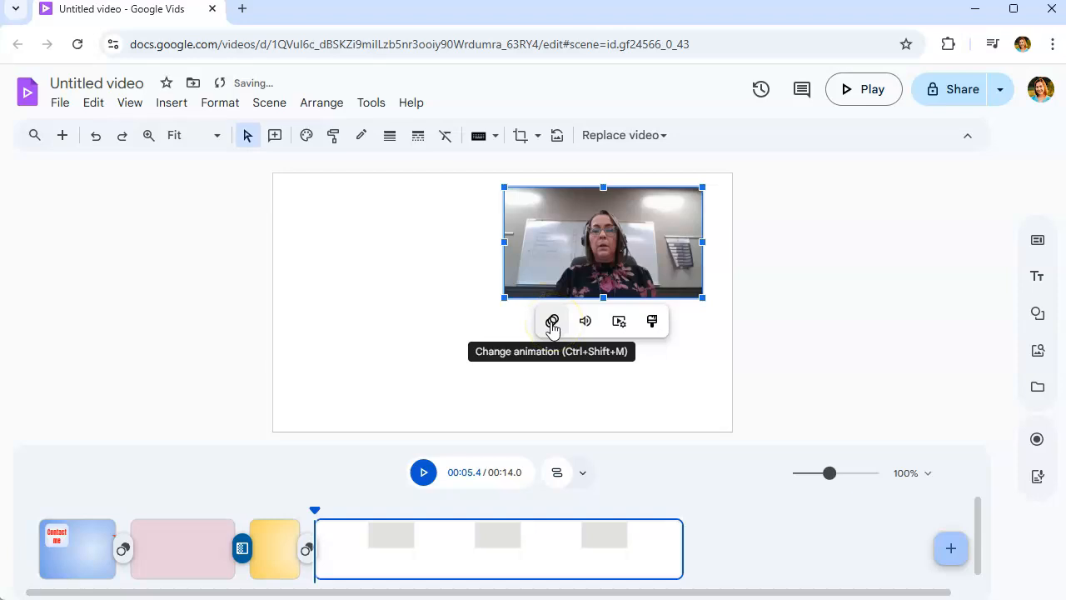
Examine the recorded video's sound, playback trim and loop settings, and its format options
left_click(585, 325)
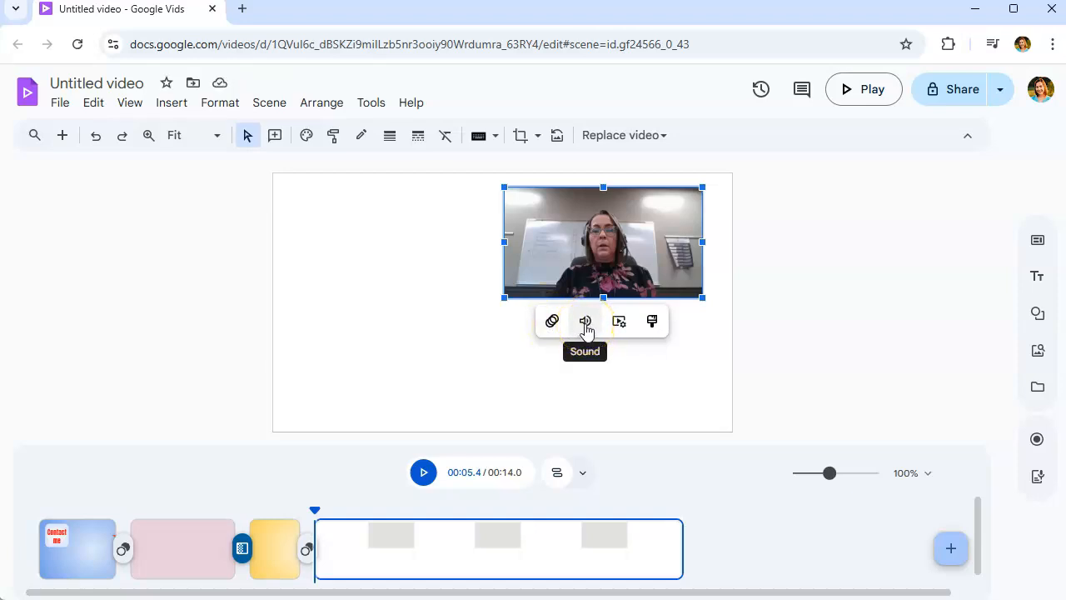
left_click(618, 323)
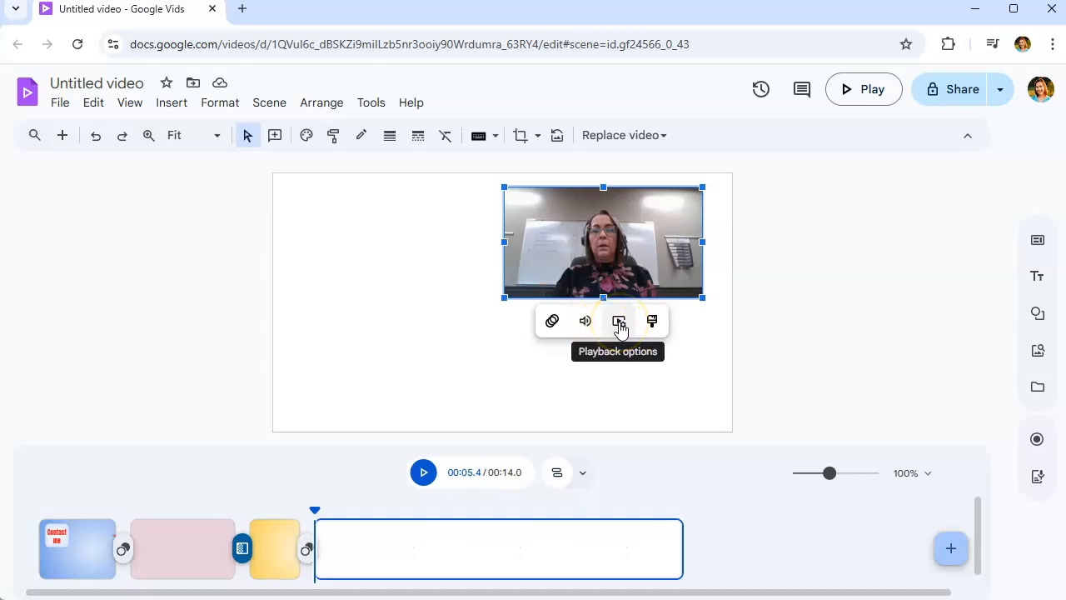
left_click(619, 323)
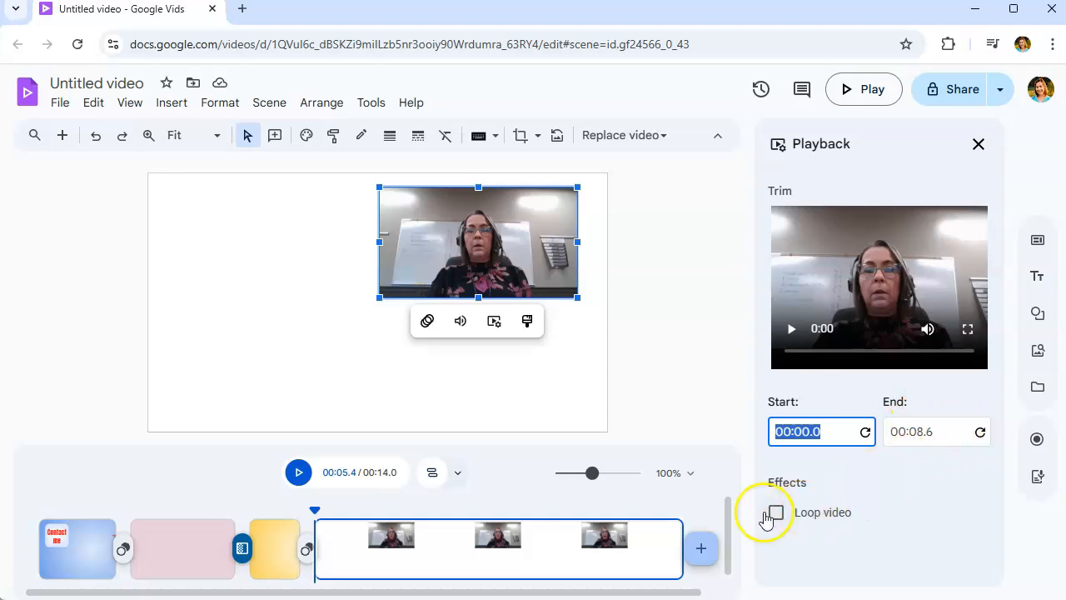
left_click(980, 144)
left_click(650, 325)
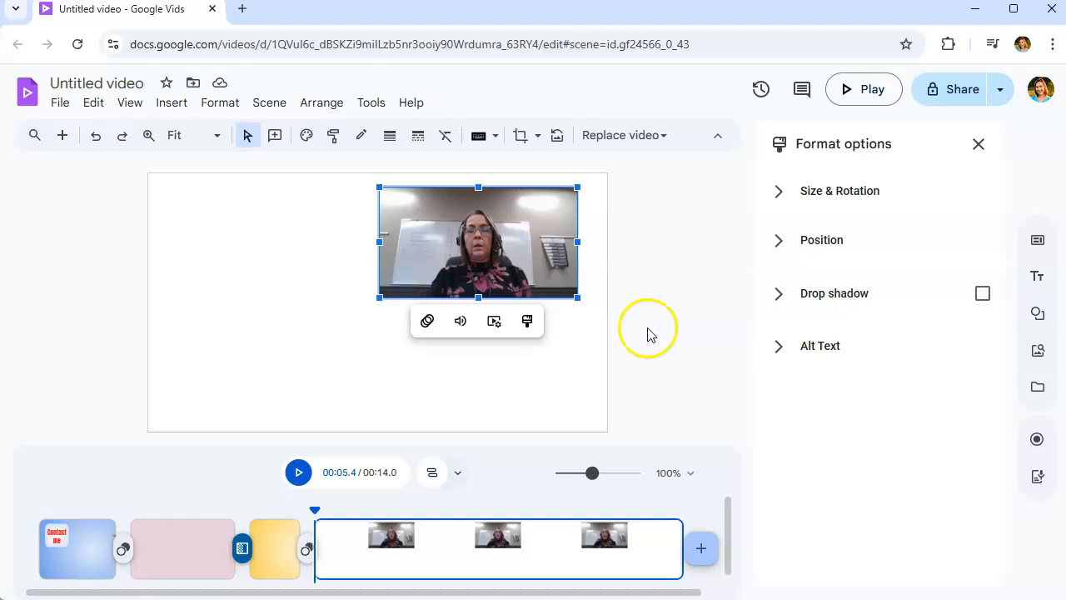
left_click(979, 144)
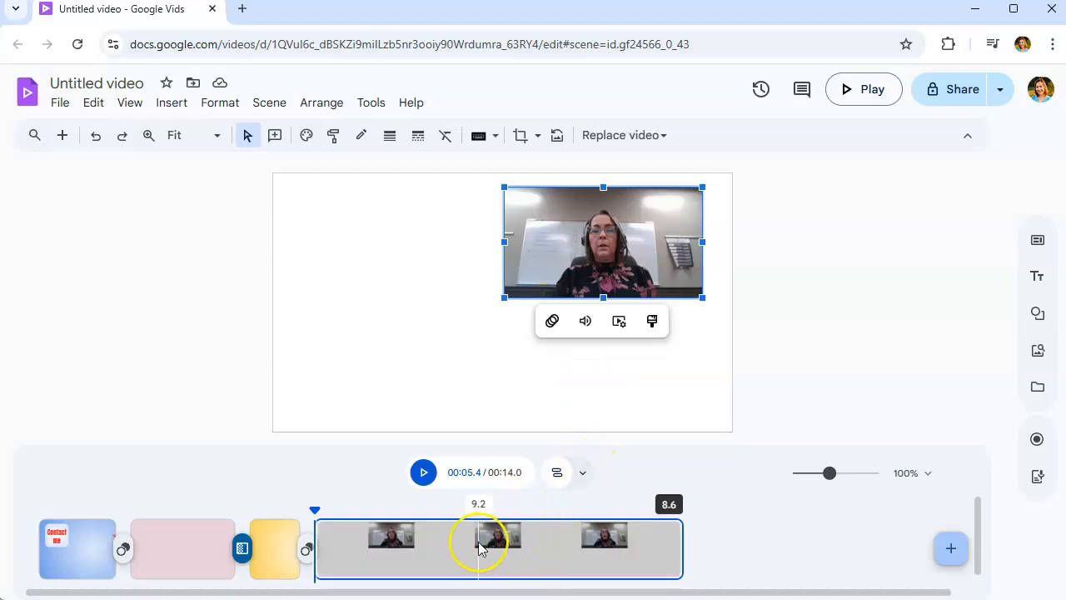
Trim the start and end of the recorded scene in the timeline to a length of about 7.8 seconds
left_click_drag(315, 531, 332, 538)
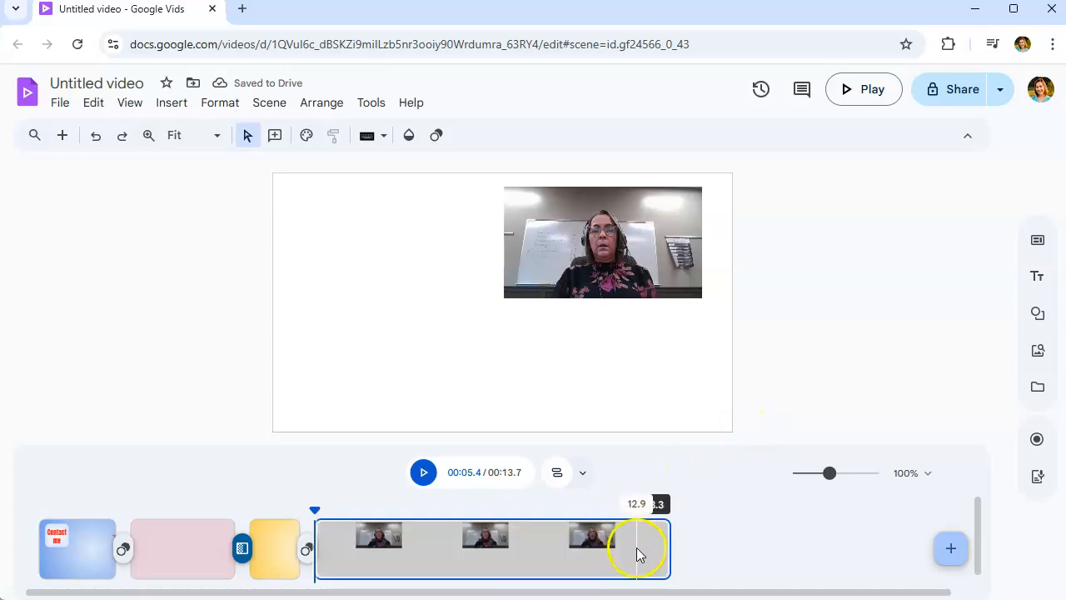
left_click_drag(665, 546, 642, 546)
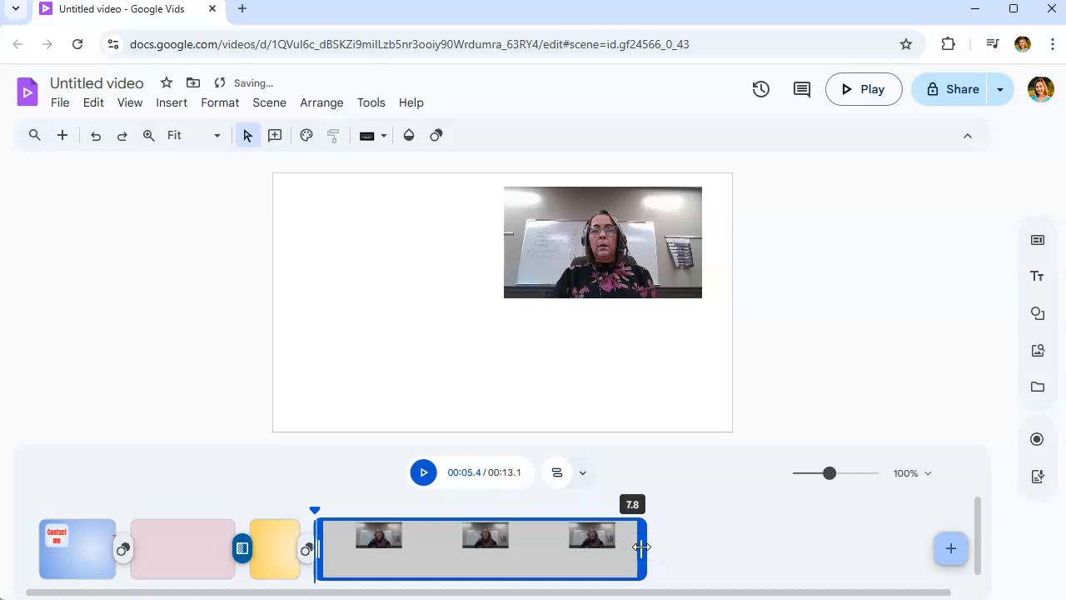
left_click(699, 363)
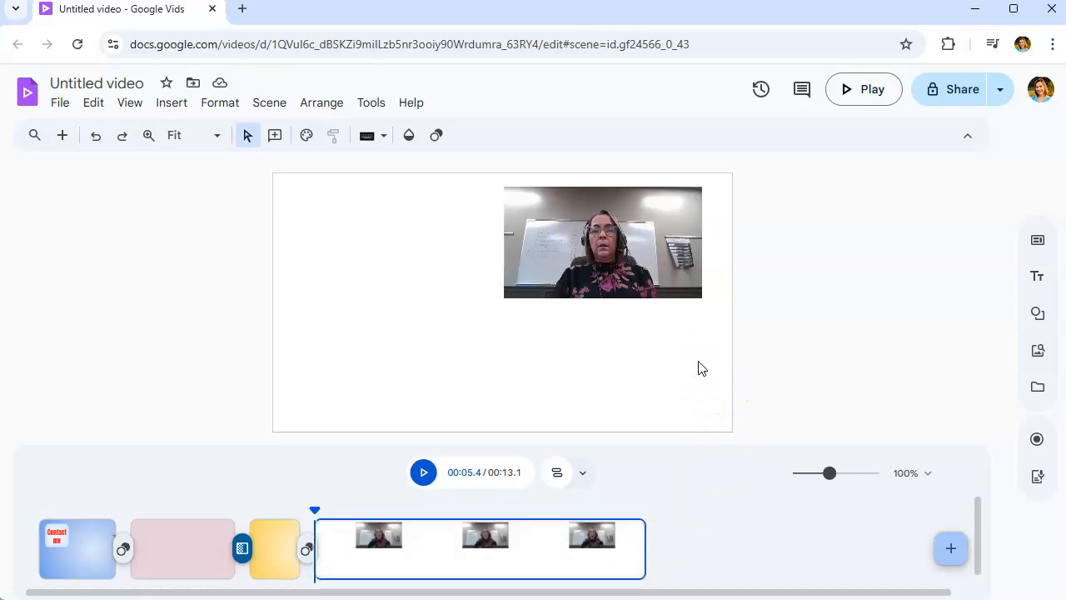
left_click(706, 344)
Insert a teardrop-shaped video placeholder in the yellow scene and move it near the scene's centre
left_click(266, 549)
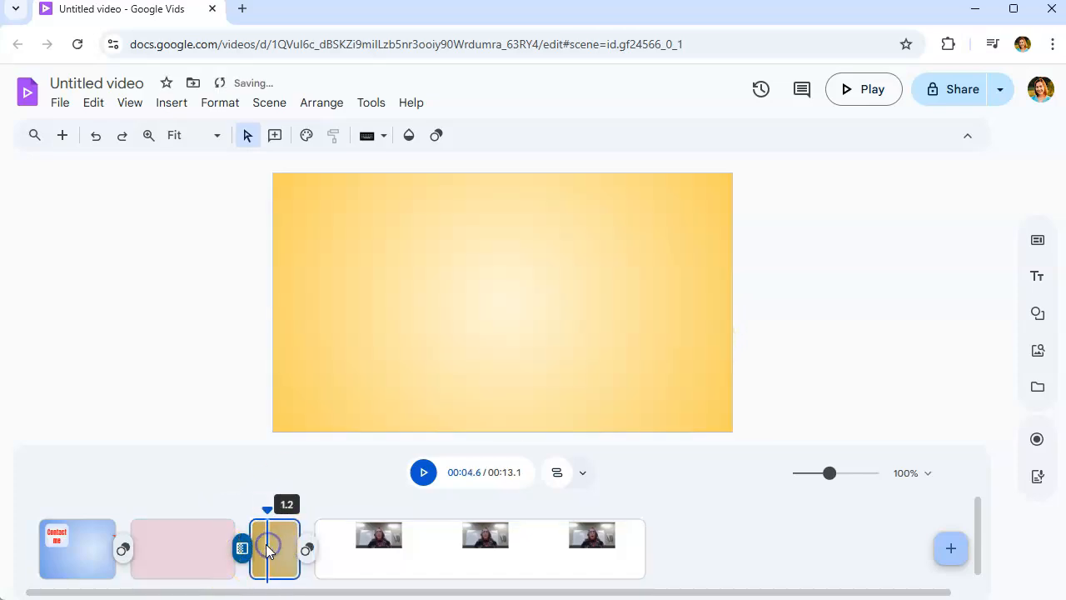
left_click(170, 104)
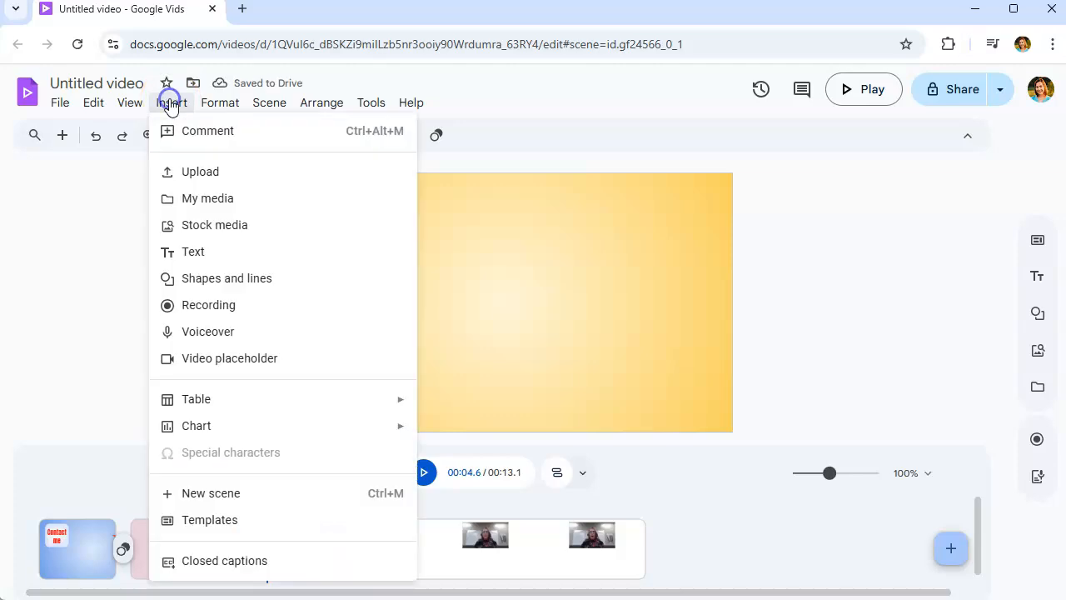
left_click(207, 359)
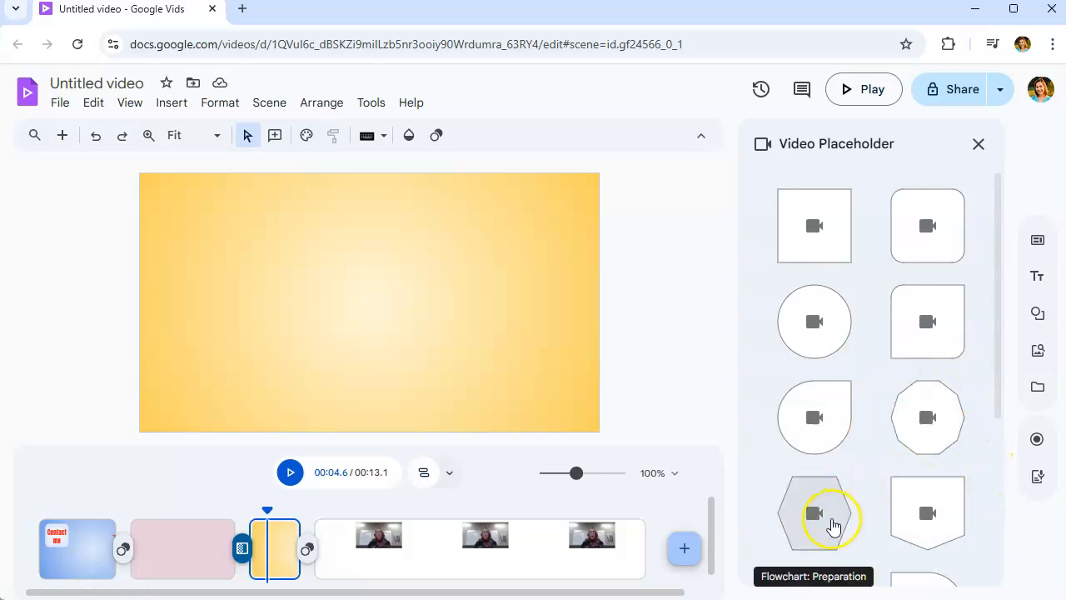
scroll(880, 388, "down", 3)
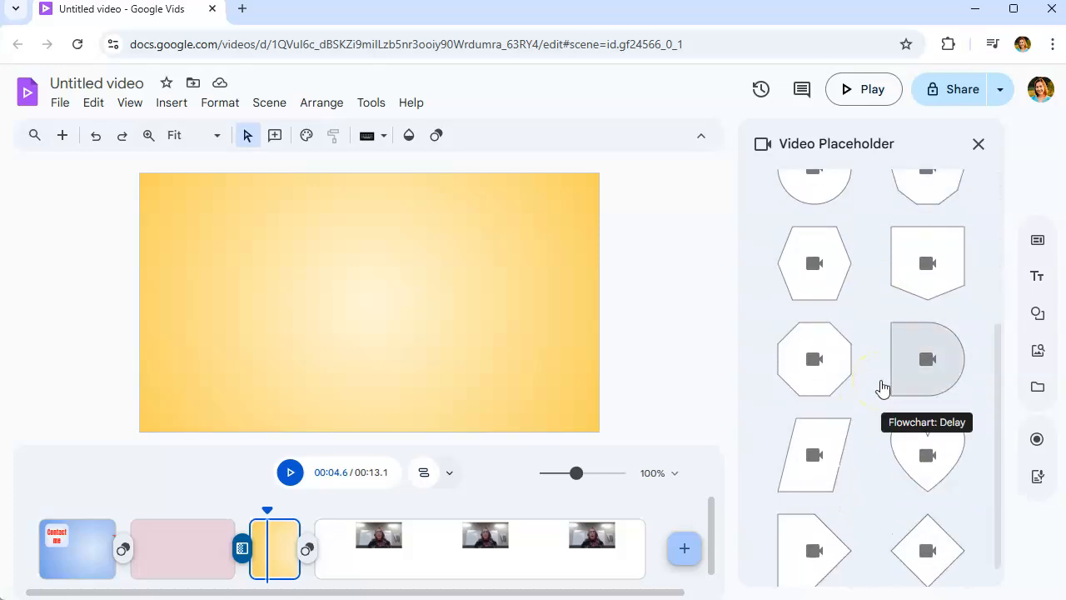
scroll(882, 388, "down", 1)
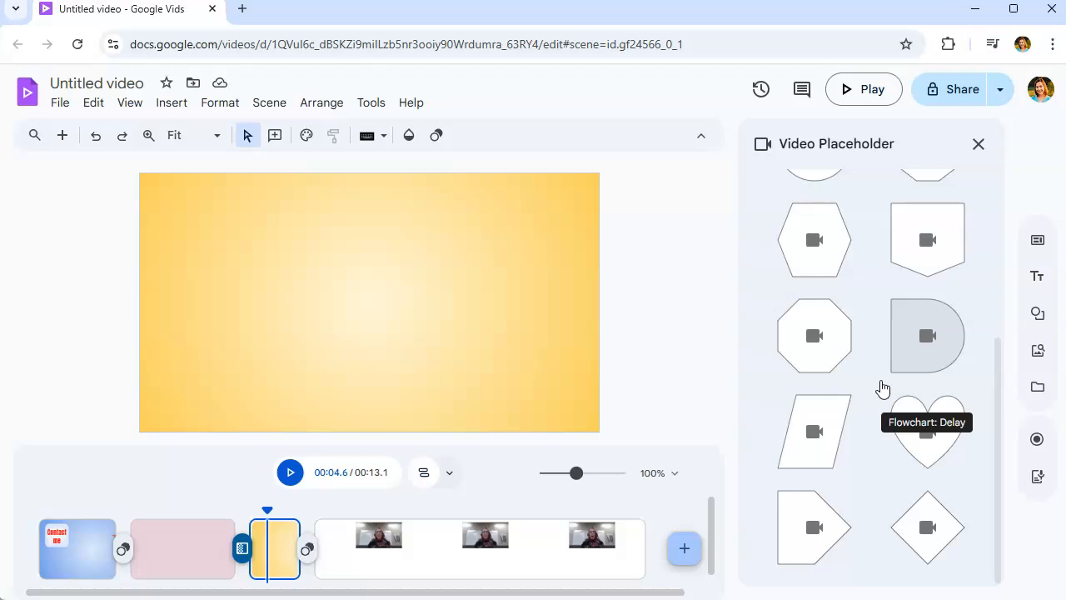
scroll(881, 388, "up", 3)
left_click(815, 393)
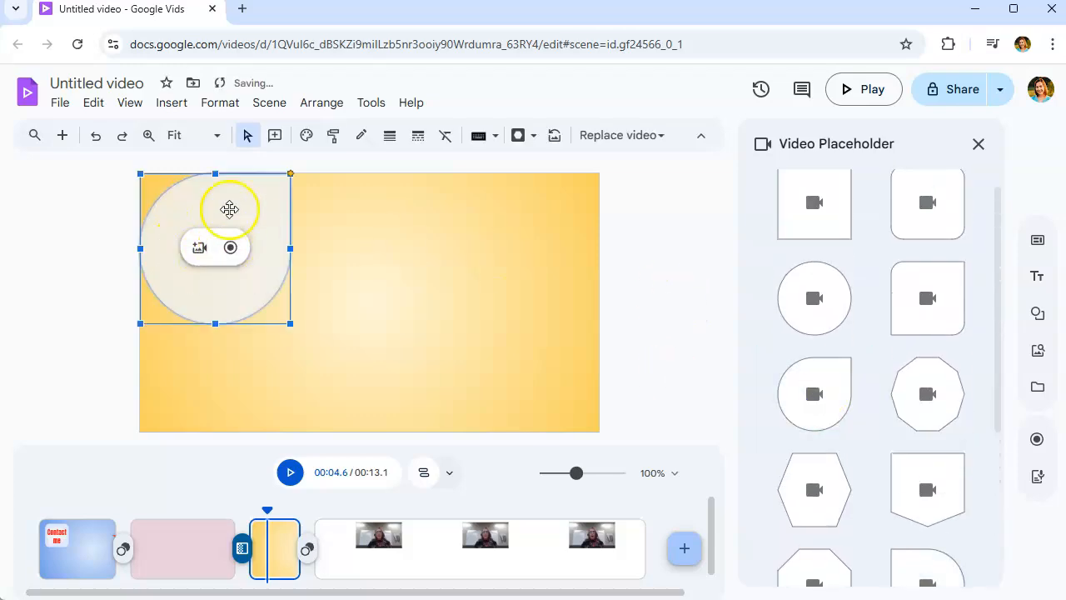
left_click_drag(229, 194, 361, 225)
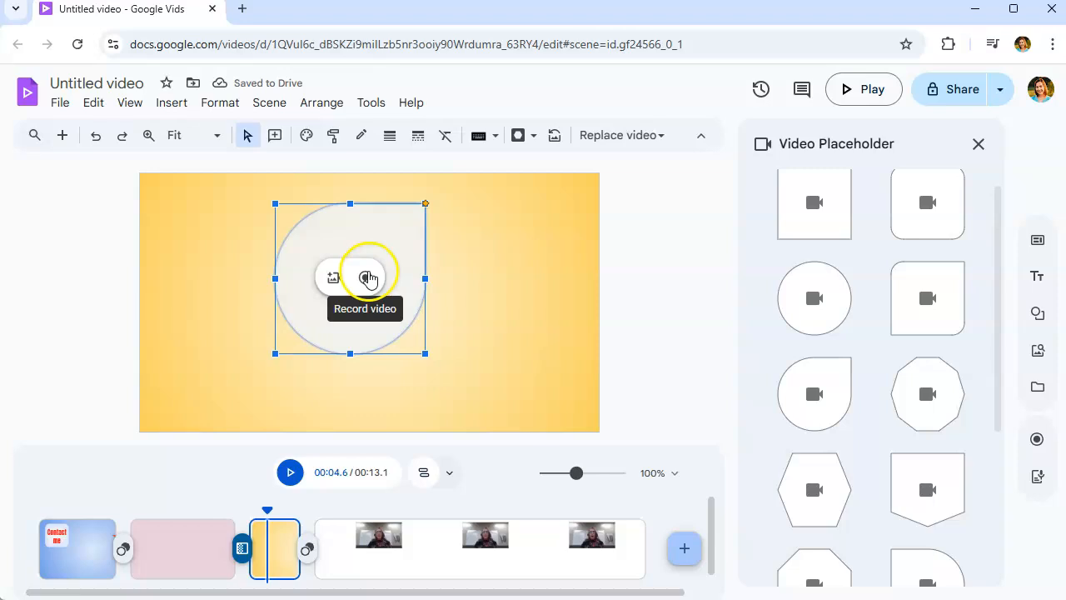
View the video recording studio for the teardrop placeholder, leave it without recording, and close the placeholder shapes
left_click(367, 277)
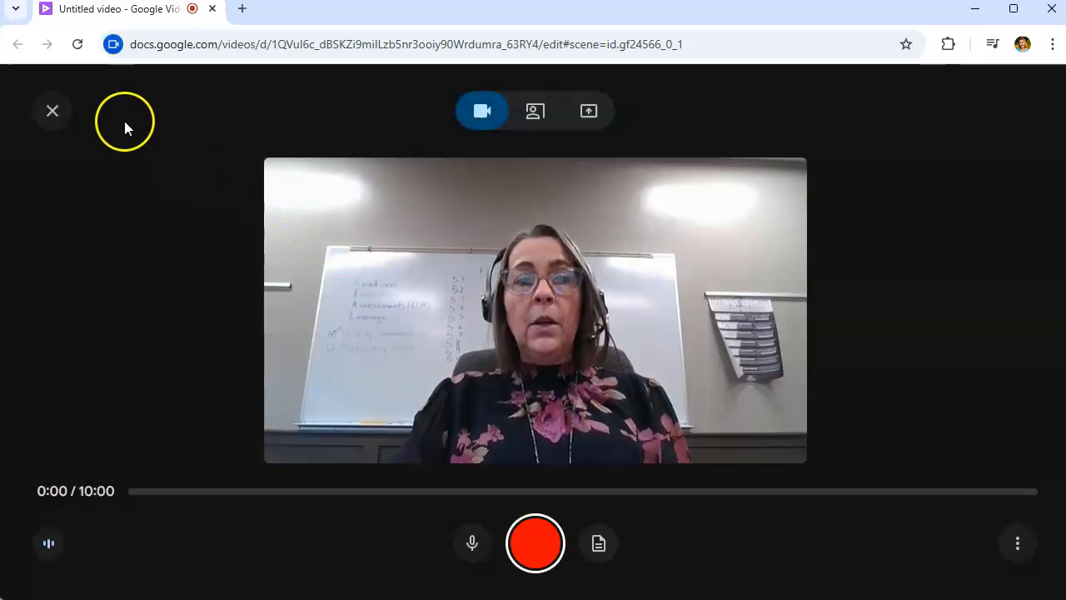
left_click(53, 111)
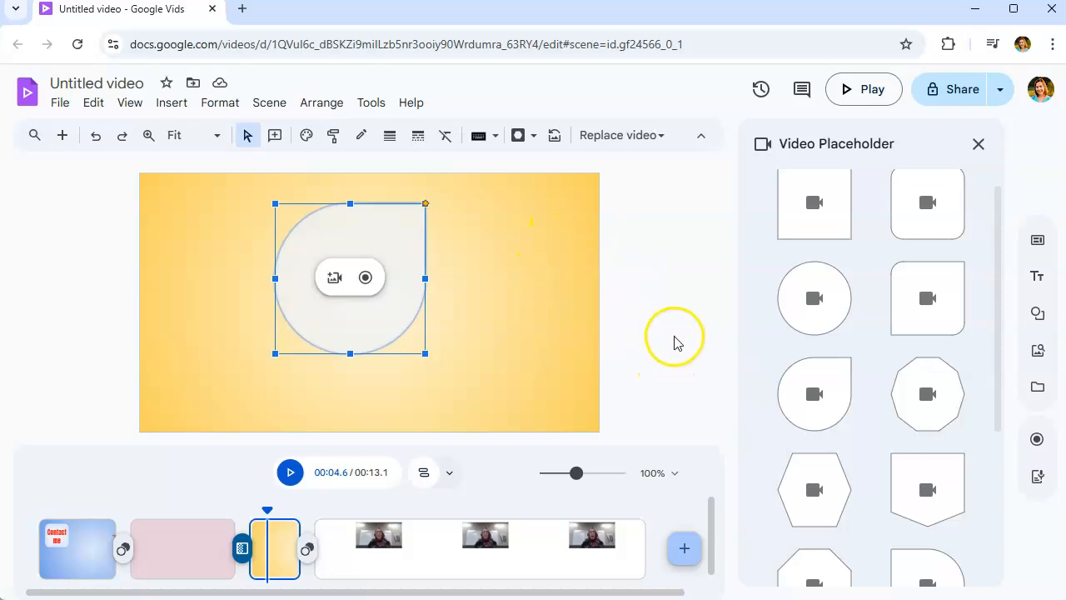
left_click(978, 144)
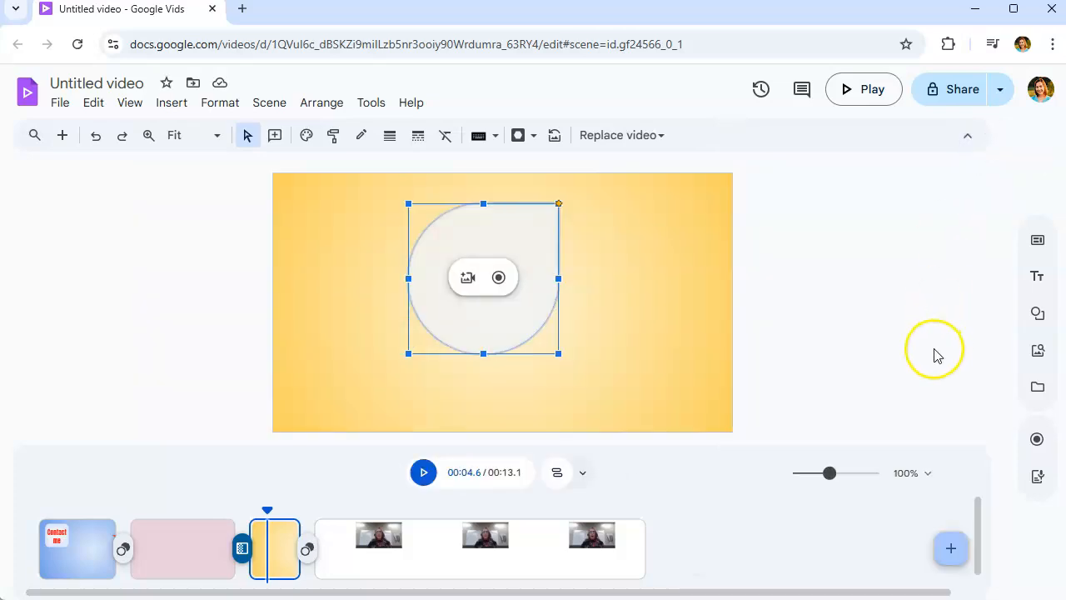